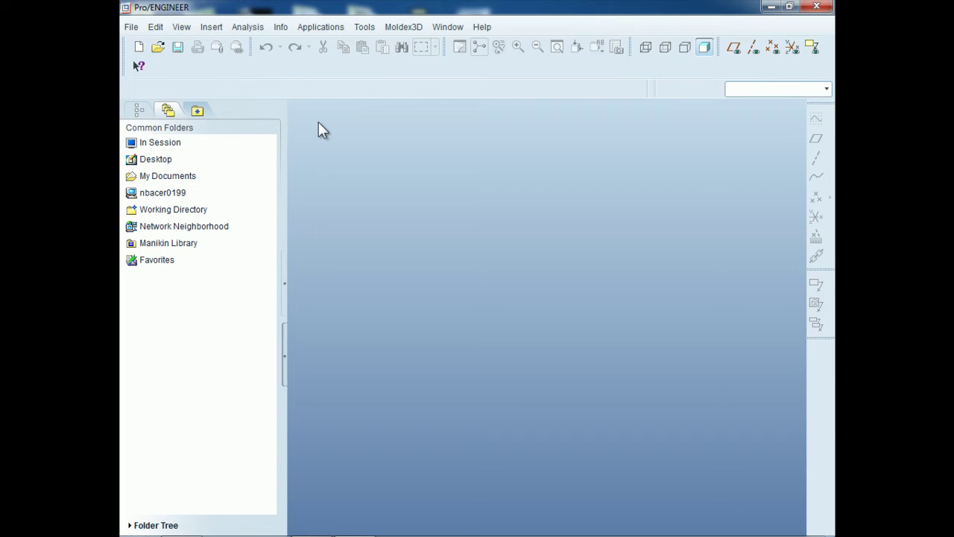
# - Open the asm0002.asm assembly, showing part SOLID-TEST1.PRT with its straight cooling lines
pyautogui.click(158, 49)
pyautogui.click(333, 169)
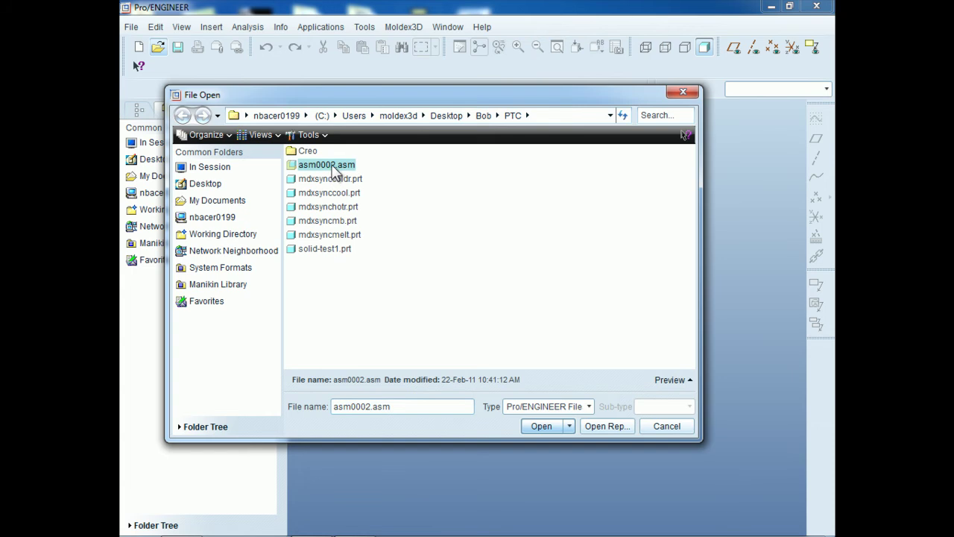
pyautogui.click(543, 427)
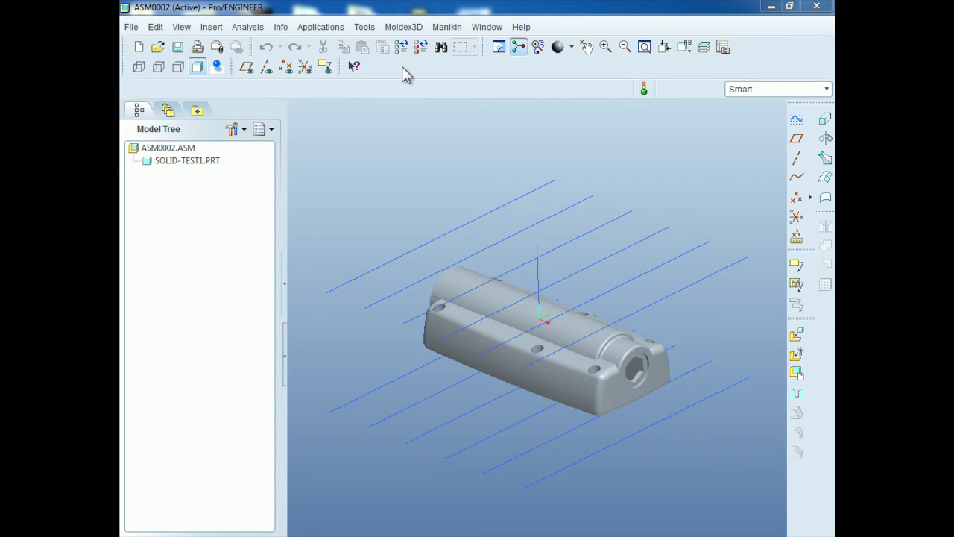
pyautogui.click(412, 27)
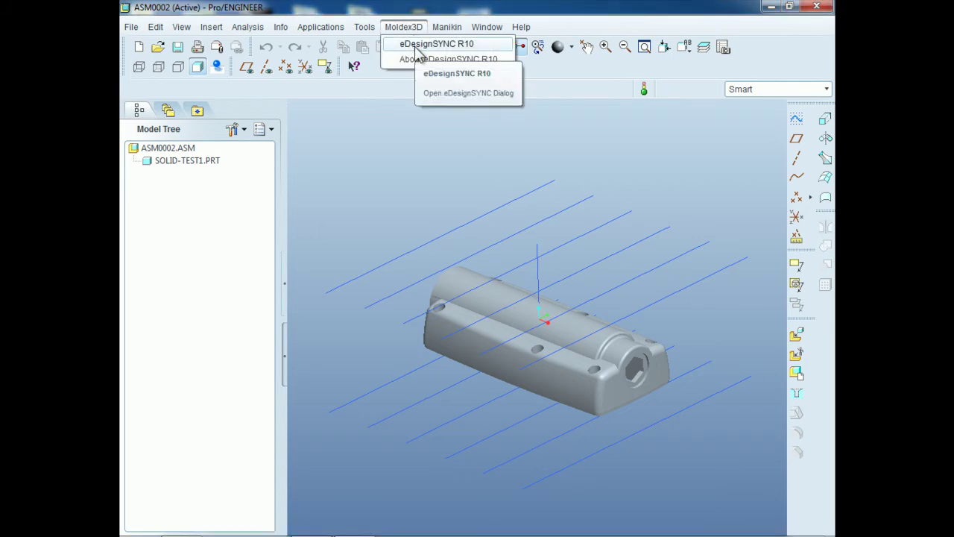
# - Launch eDesignSYNC R10 from the Moldex3D menu to list the molding components
pyautogui.click(433, 44)
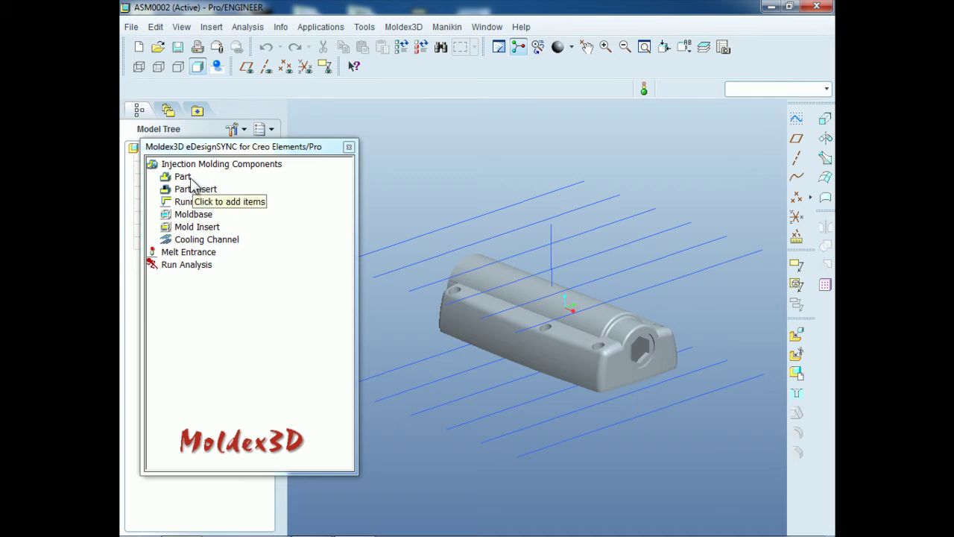
# - Define the solid model as PART 1 using A. Schulman ABS POLYFLAM RABS 90000 UV5
pyautogui.click(191, 179)
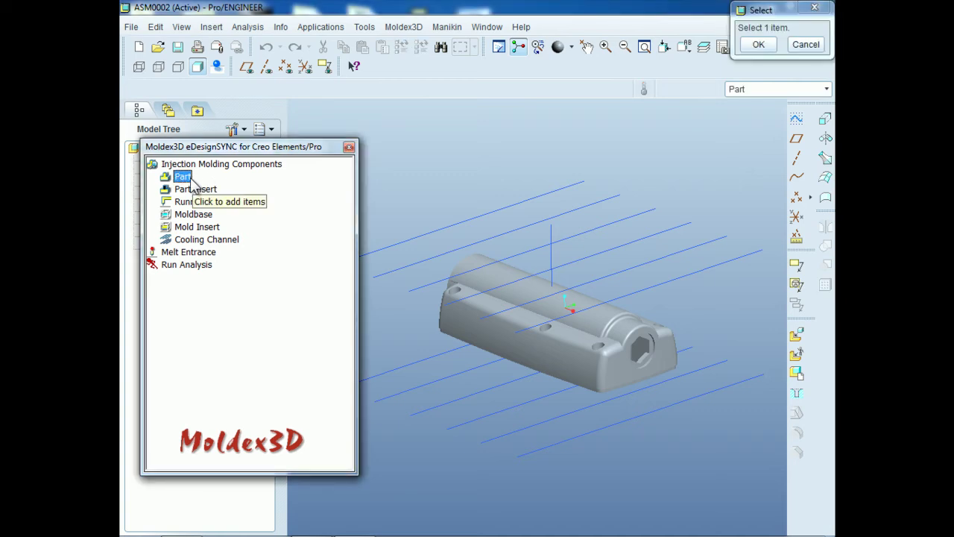
pyautogui.click(476, 318)
pyautogui.click(345, 199)
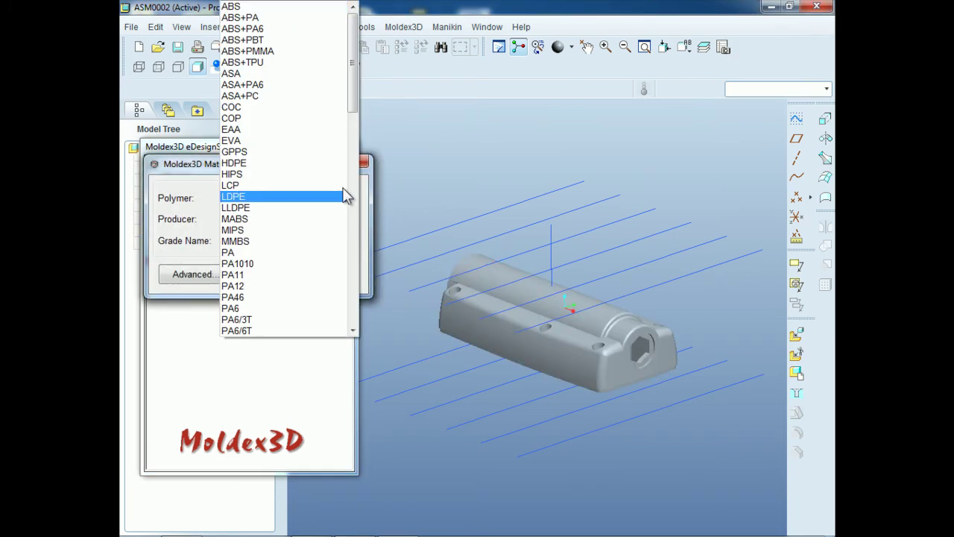
pyautogui.moveTo(352, 95)
pyautogui.mouseDown()
pyautogui.moveTo(357, 316)
pyautogui.moveTo(356, 92)
pyautogui.mouseUp()
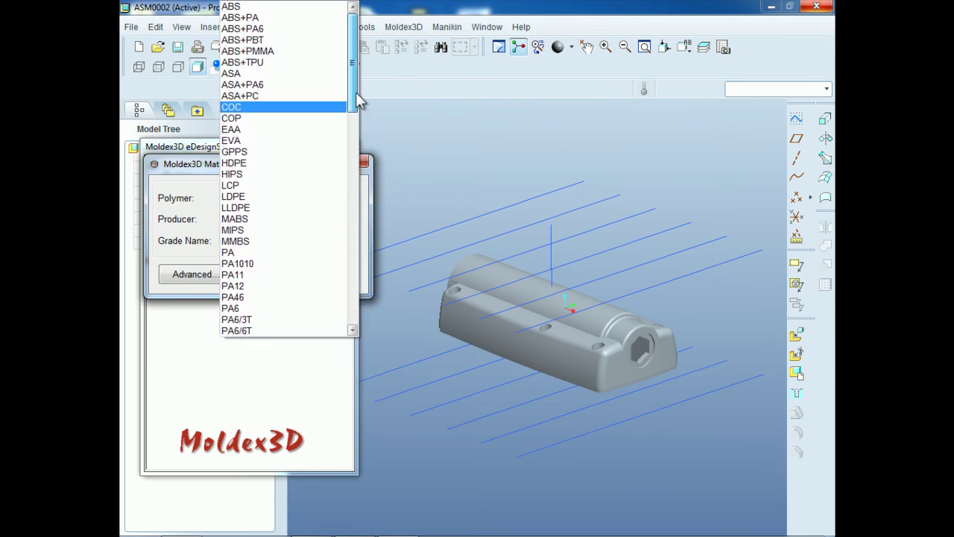
pyautogui.click(298, 6)
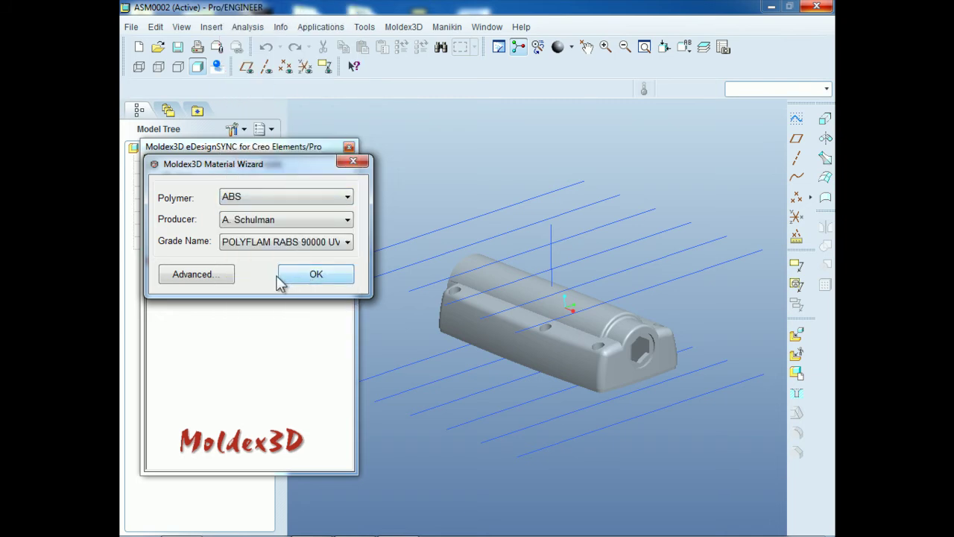
pyautogui.click(195, 274)
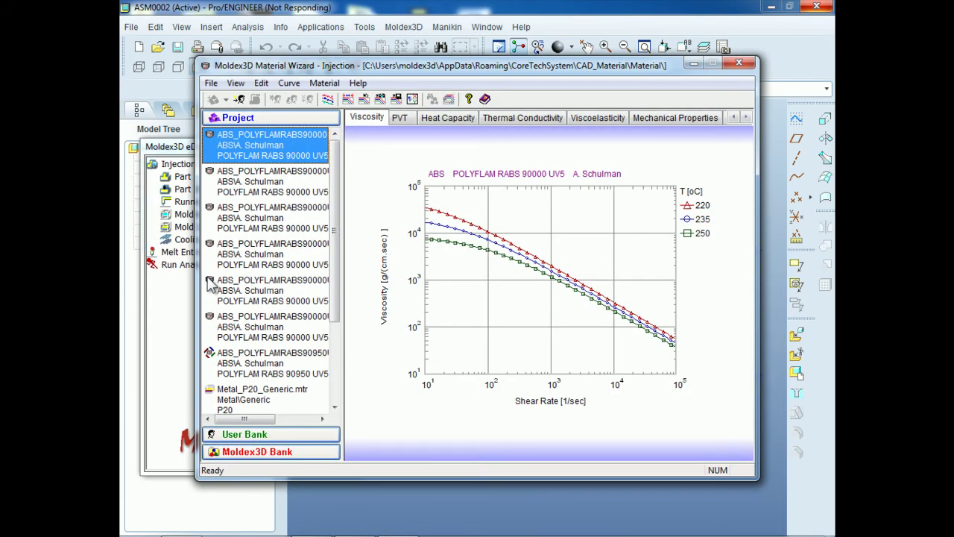
pyautogui.click(738, 67)
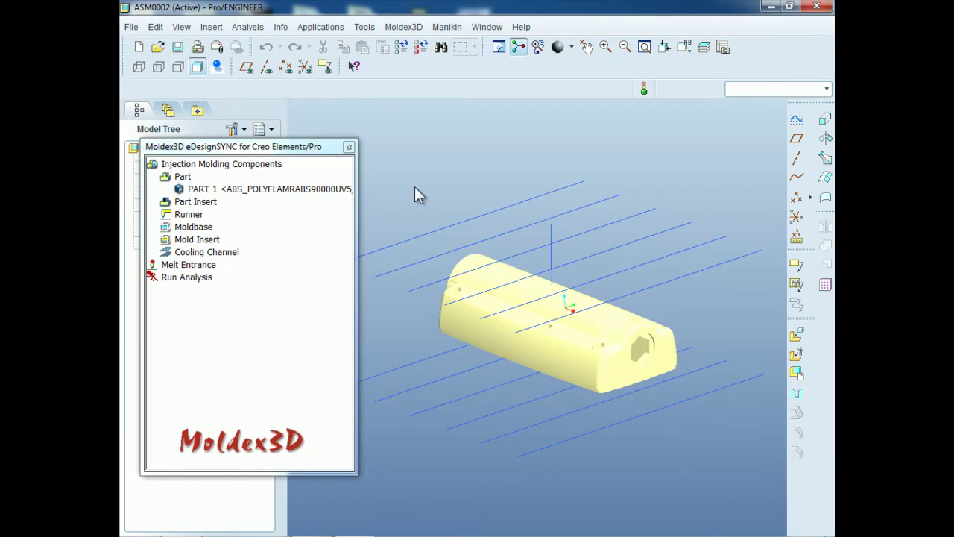
pyautogui.click(207, 202)
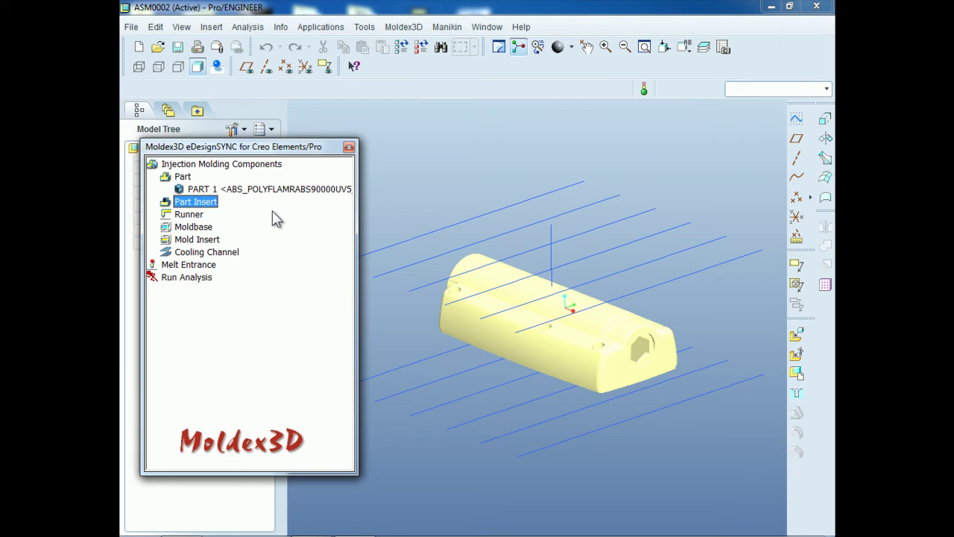
pyautogui.click(512, 244)
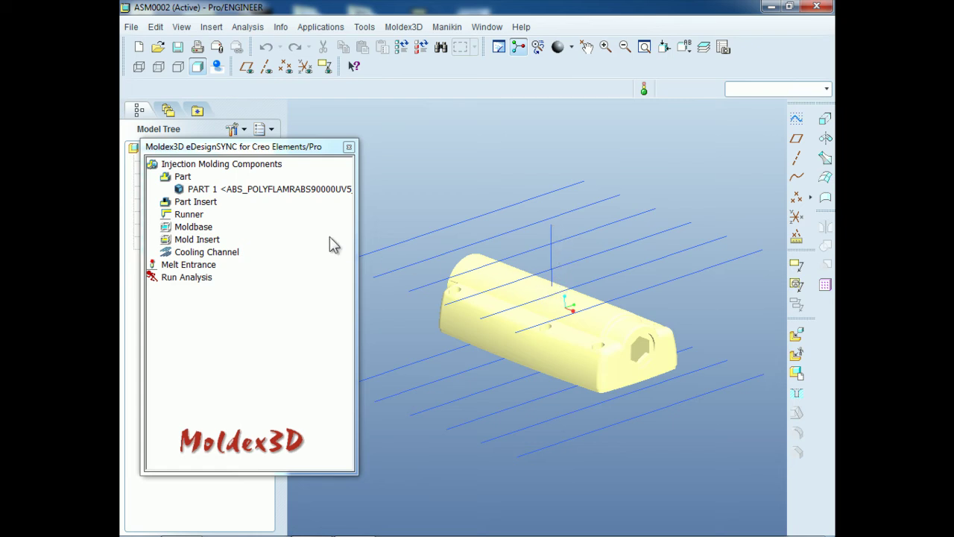
# - Make the vertical line RUNNER 1, a cold runner with 5.00 and 3.00 end diameters
pyautogui.click(203, 218)
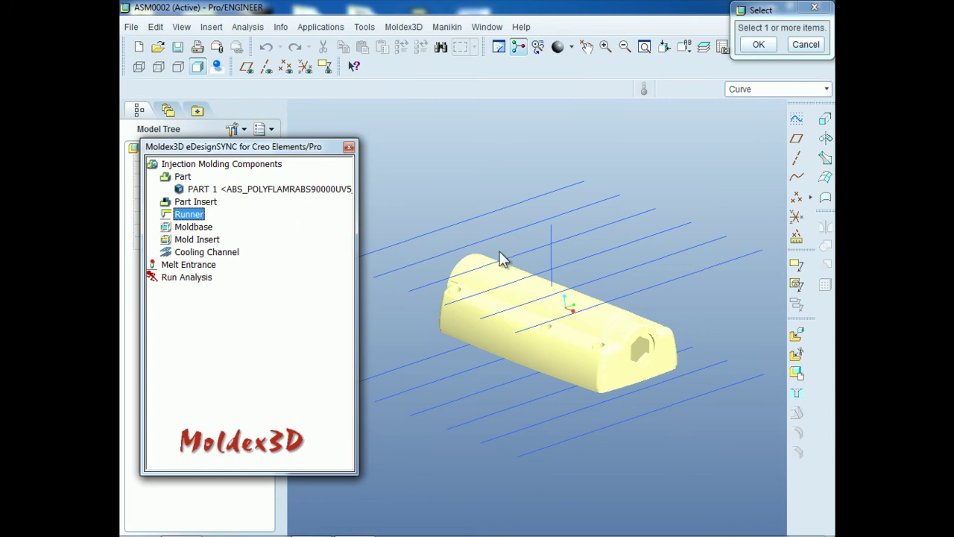
pyautogui.click(549, 262)
pyautogui.middleClick(551, 266)
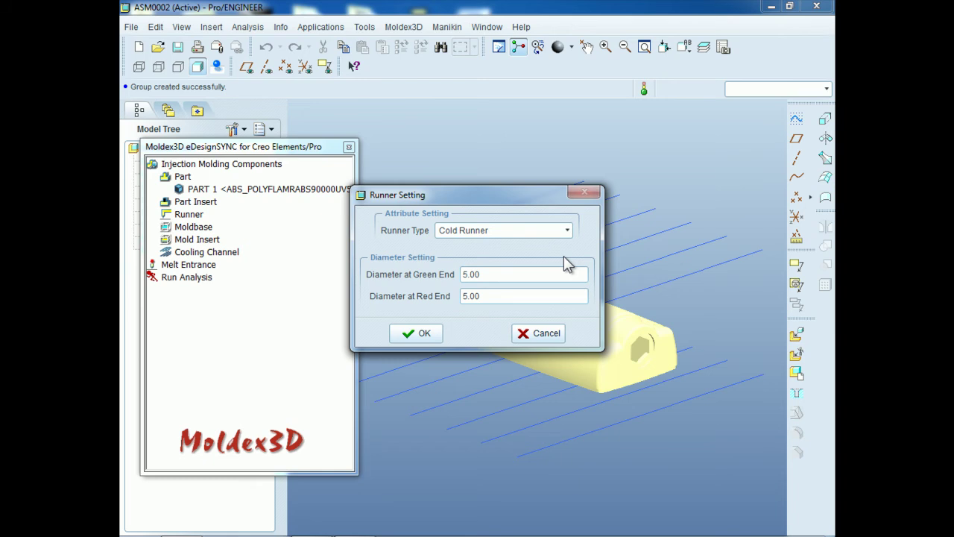
pyautogui.doubleClick(492, 296)
pyautogui.write('3')
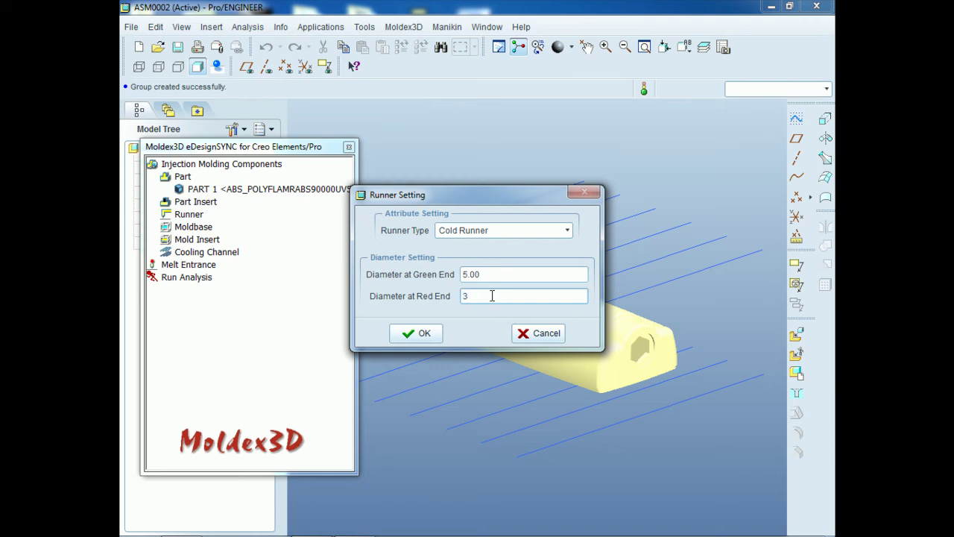
pyautogui.click(415, 335)
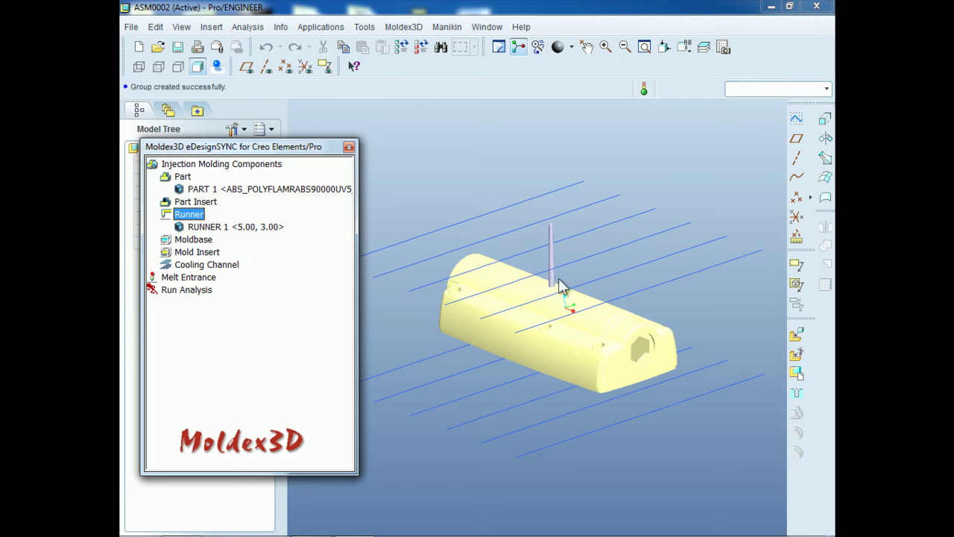
# - Add a moldbase around the part, sized 269.51 along each axis
pyautogui.click(222, 240)
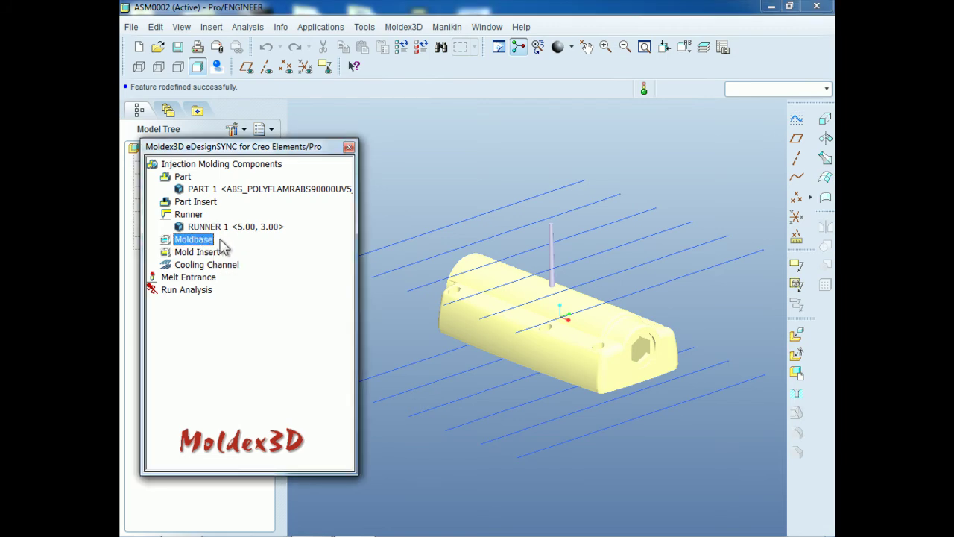
pyautogui.click(195, 239)
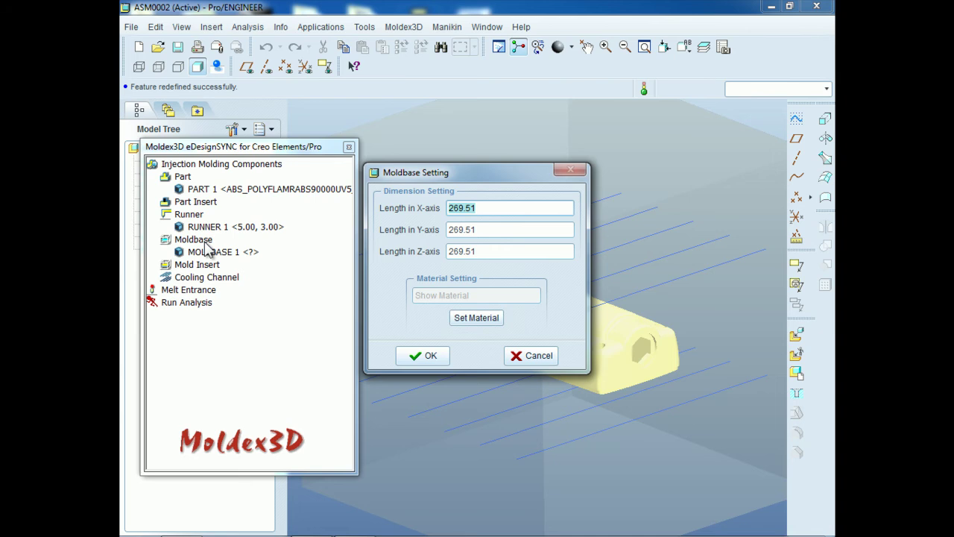
pyautogui.click(210, 252)
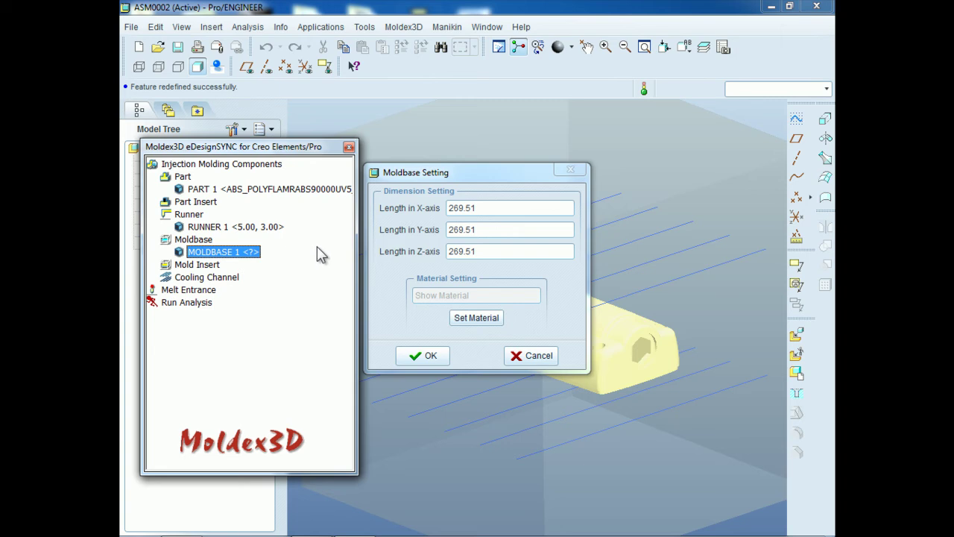
pyautogui.click(500, 181)
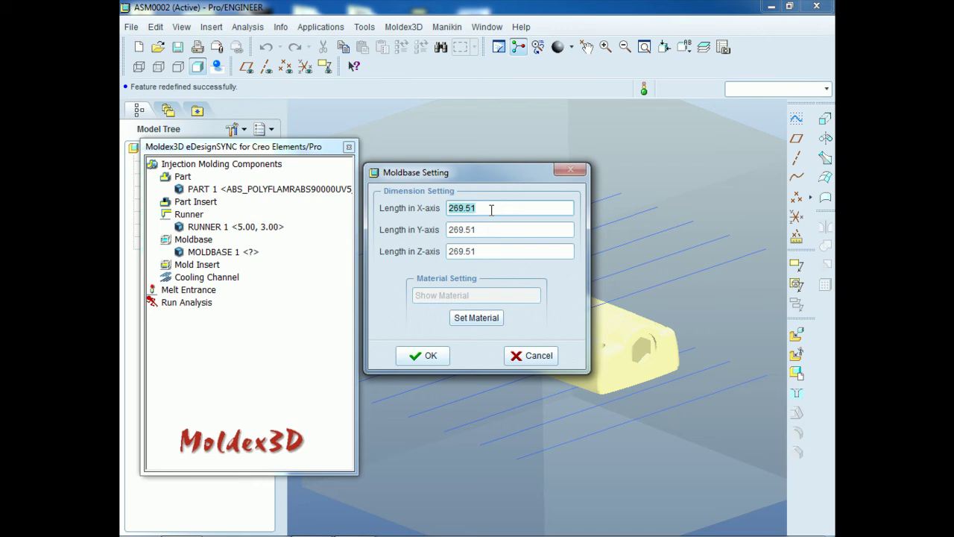
# - Assign Generic P20 metal to the moldbase and create MOLDBASE 1
pyautogui.click(488, 317)
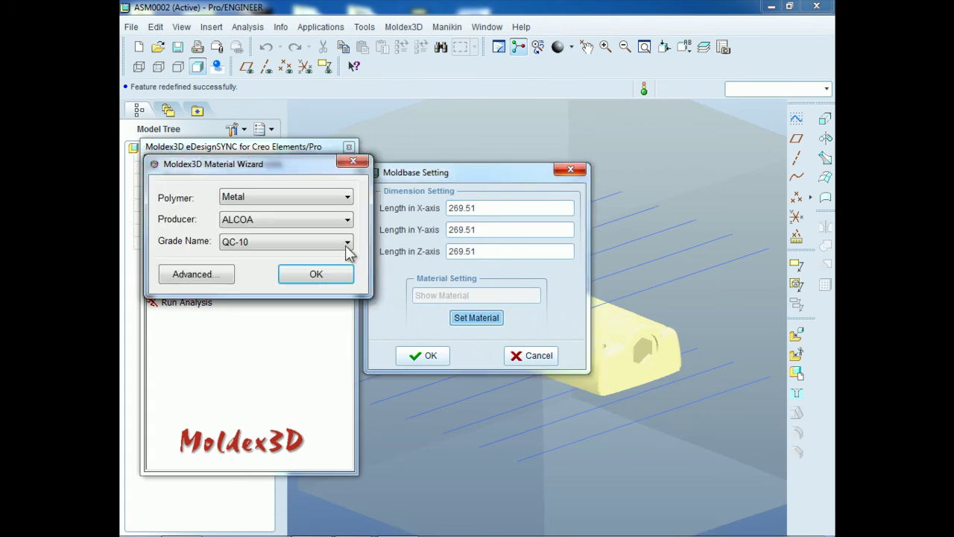
pyautogui.click(330, 221)
pyautogui.click(310, 255)
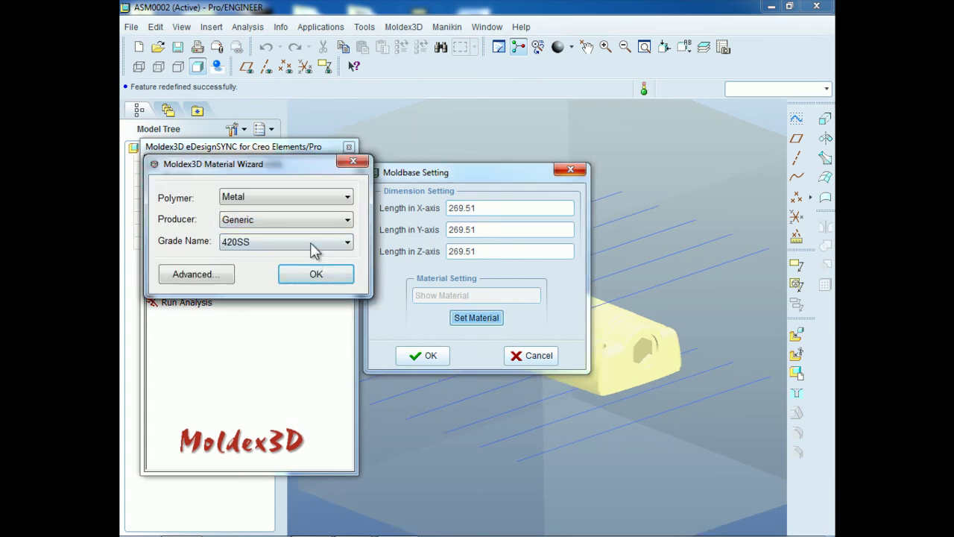
pyautogui.click(299, 243)
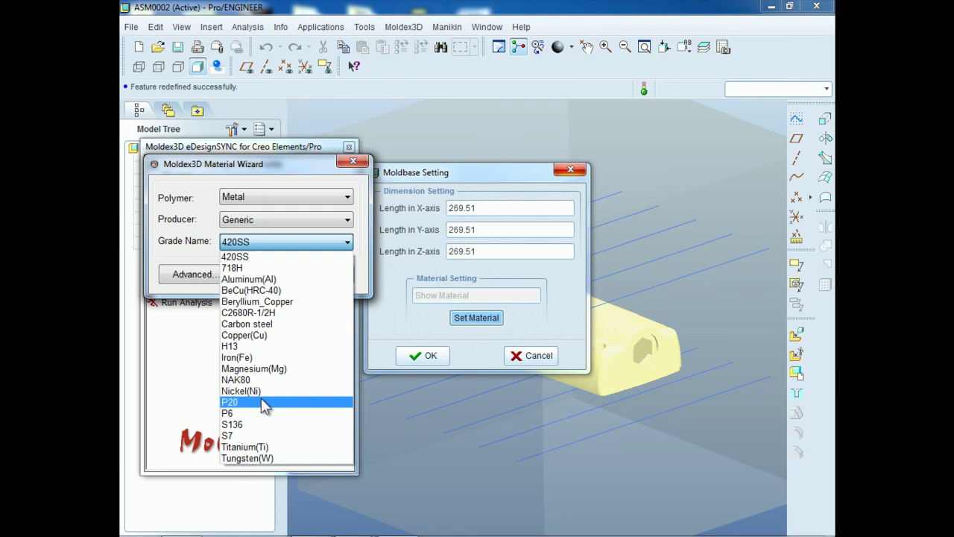
pyautogui.click(253, 401)
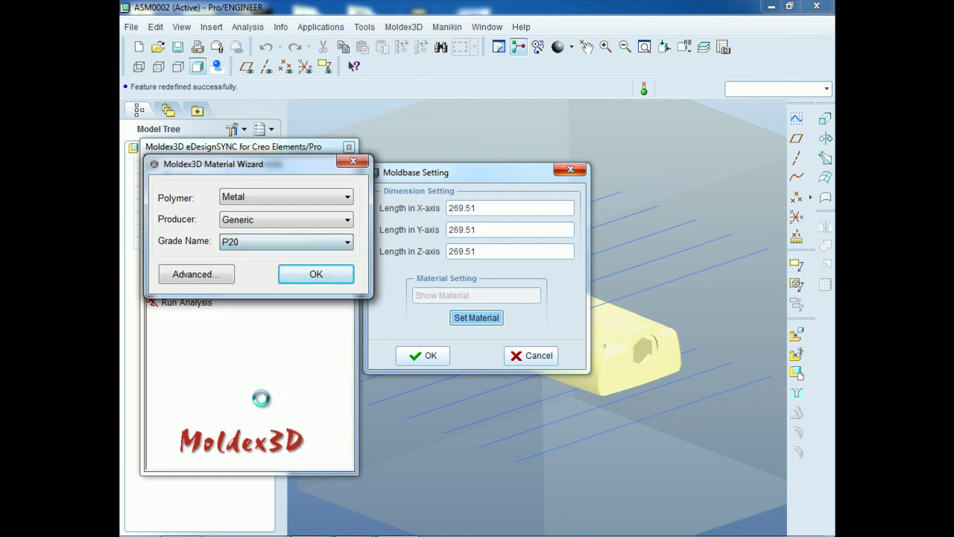
pyautogui.click(318, 276)
pyautogui.click(416, 356)
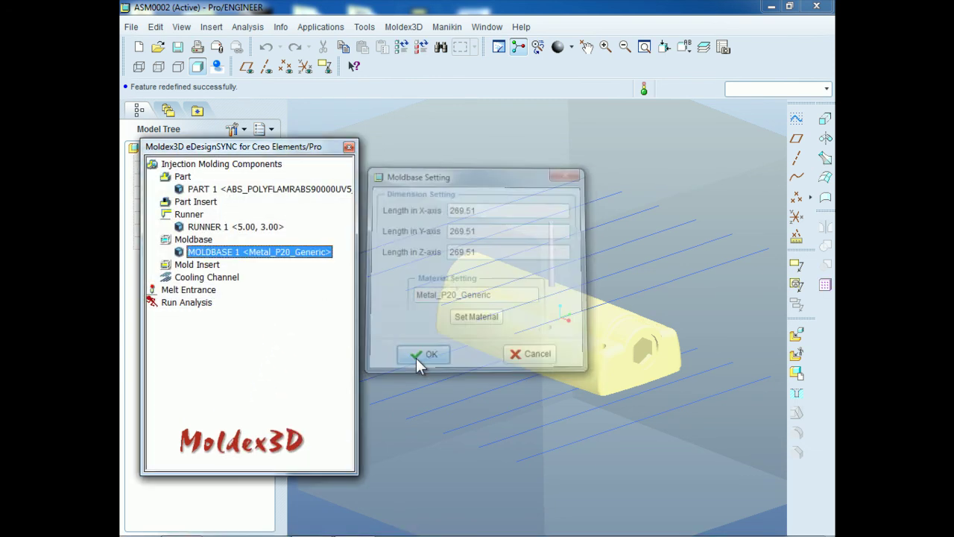
pyautogui.click(221, 271)
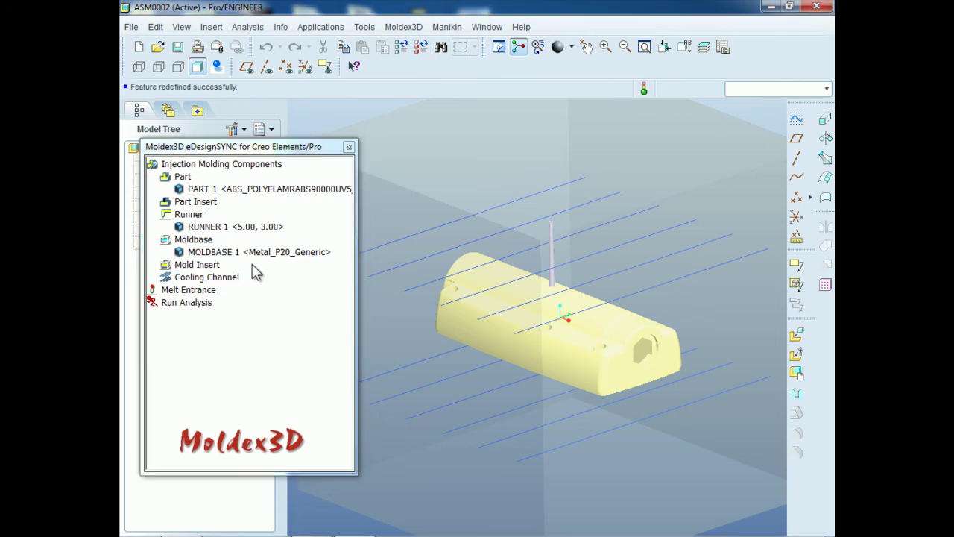
# - Select the twelve curves around the part as cooling channel paths
pyautogui.click(235, 279)
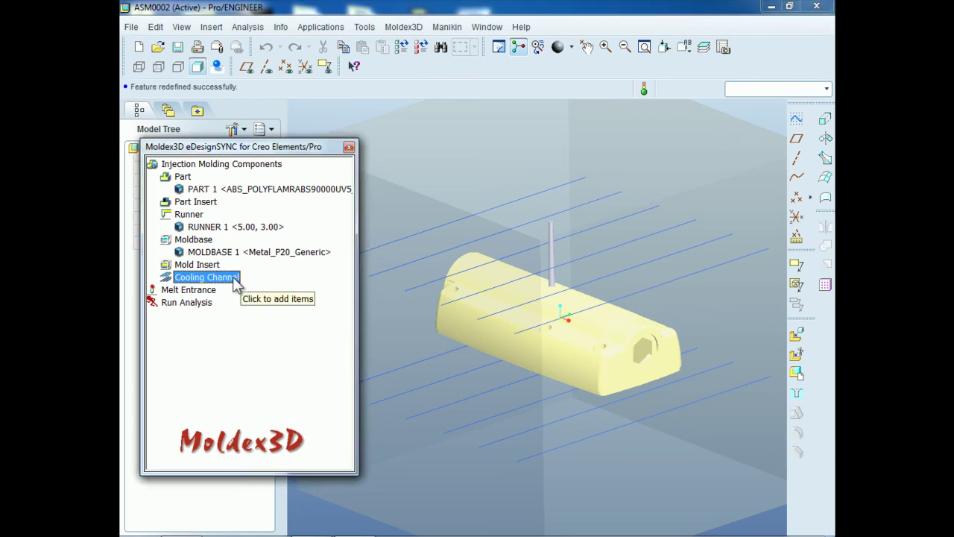
pyautogui.click(234, 281)
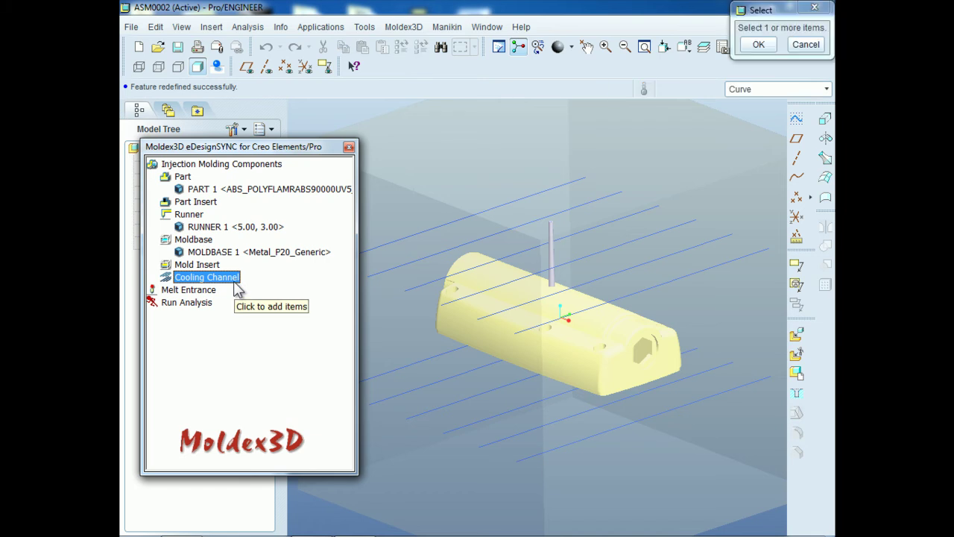
pyautogui.click(392, 242)
pyautogui.keyDown('ctrl'); pyautogui.click(407, 262); pyautogui.keyUp('ctrl')
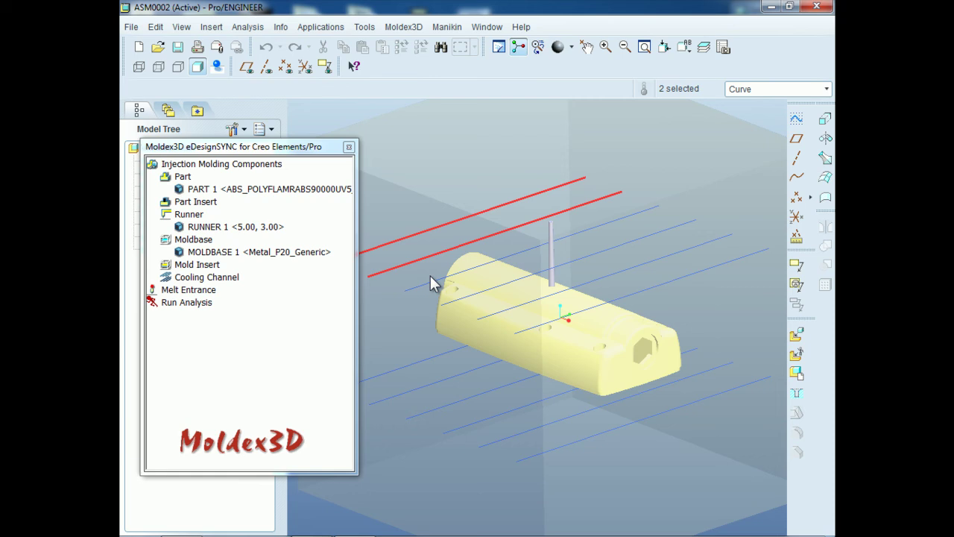
pyautogui.keyDown('ctrl'); pyautogui.click(440, 278); pyautogui.keyUp('ctrl')
pyautogui.keyDown('ctrl'); pyautogui.click(462, 306); pyautogui.keyUp('ctrl')
pyautogui.keyDown('ctrl'); pyautogui.click(511, 310); pyautogui.keyUp('ctrl')
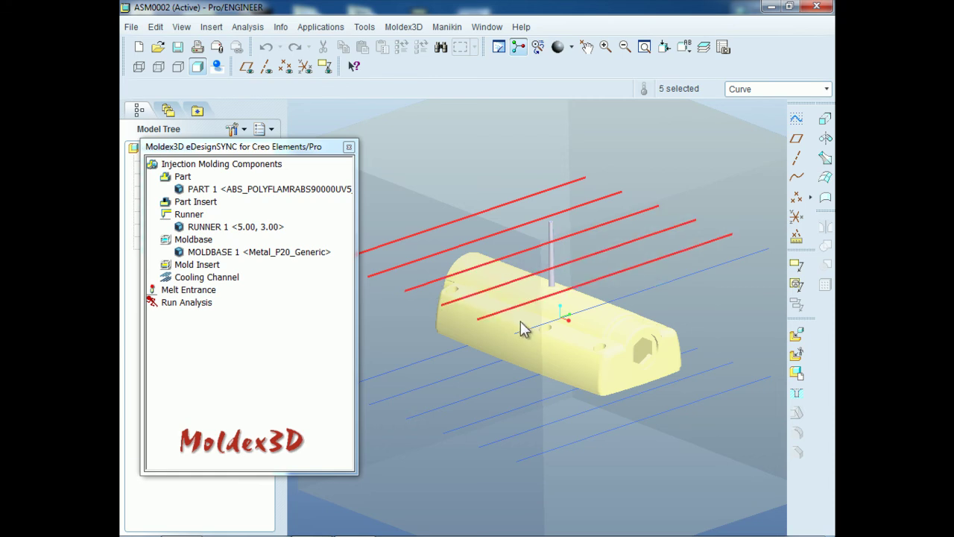
pyautogui.keyDown('ctrl'); pyautogui.click(541, 325); pyautogui.keyUp('ctrl')
pyautogui.keyDown('ctrl'); pyautogui.click(431, 359); pyautogui.keyUp('ctrl')
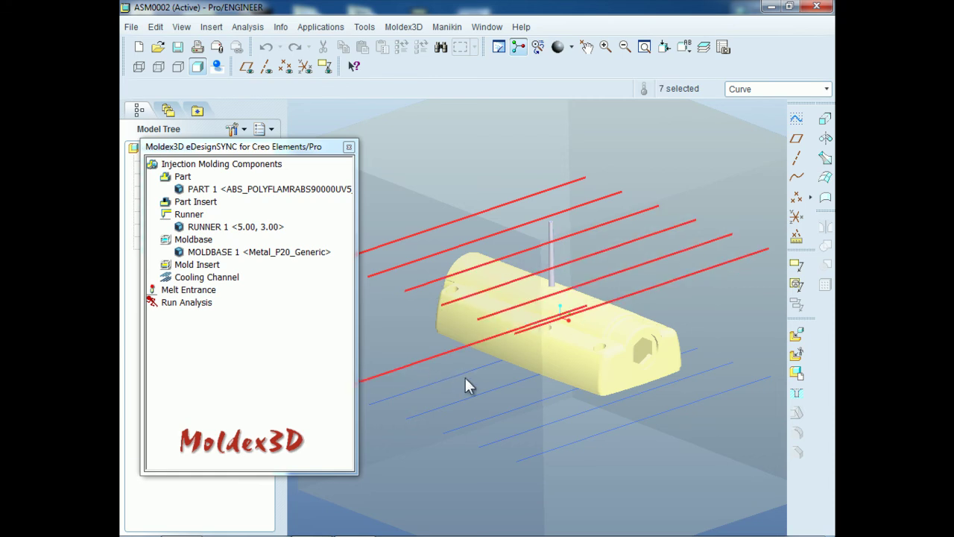
pyautogui.keyDown('ctrl'); pyautogui.click(463, 373); pyautogui.keyUp('ctrl')
pyautogui.keyDown('ctrl'); pyautogui.click(474, 395); pyautogui.keyUp('ctrl')
pyautogui.keyDown('ctrl'); pyautogui.click(513, 412); pyautogui.keyUp('ctrl')
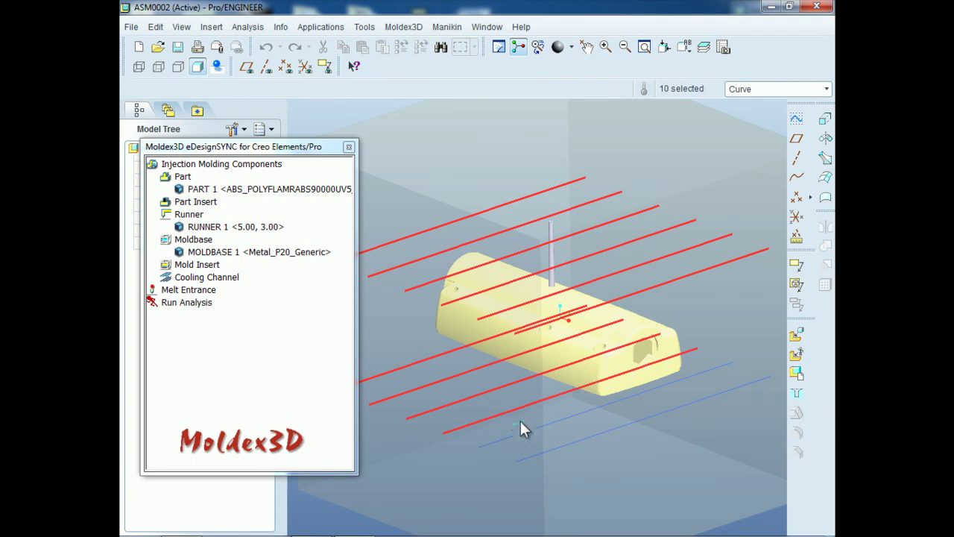
pyautogui.keyDown('ctrl'); pyautogui.click(528, 430); pyautogui.keyUp('ctrl')
pyautogui.keyDown('ctrl'); pyautogui.click(565, 444); pyautogui.keyUp('ctrl')
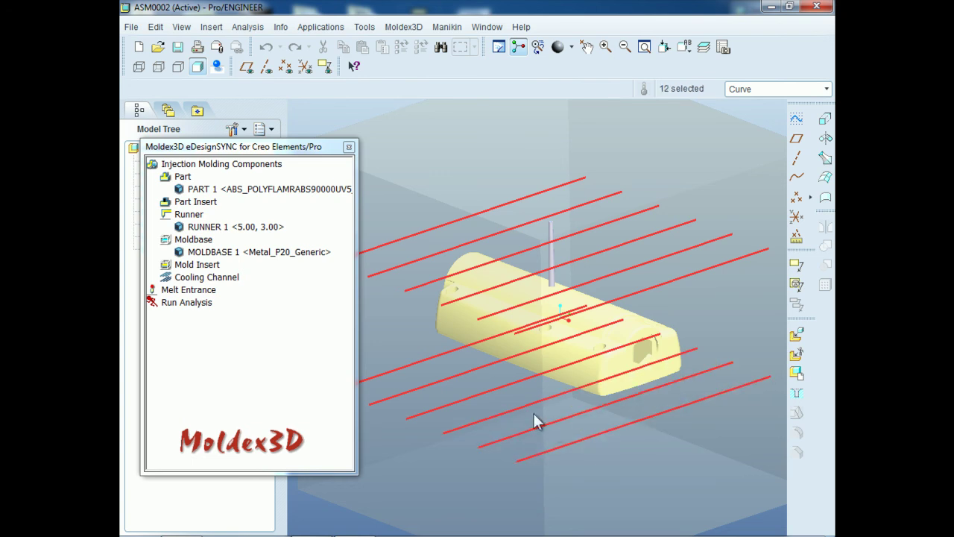
# - Create them as 10 mm diameter cooling channels, CHANNEL 1 through 12
pyautogui.middleClick(424, 323)
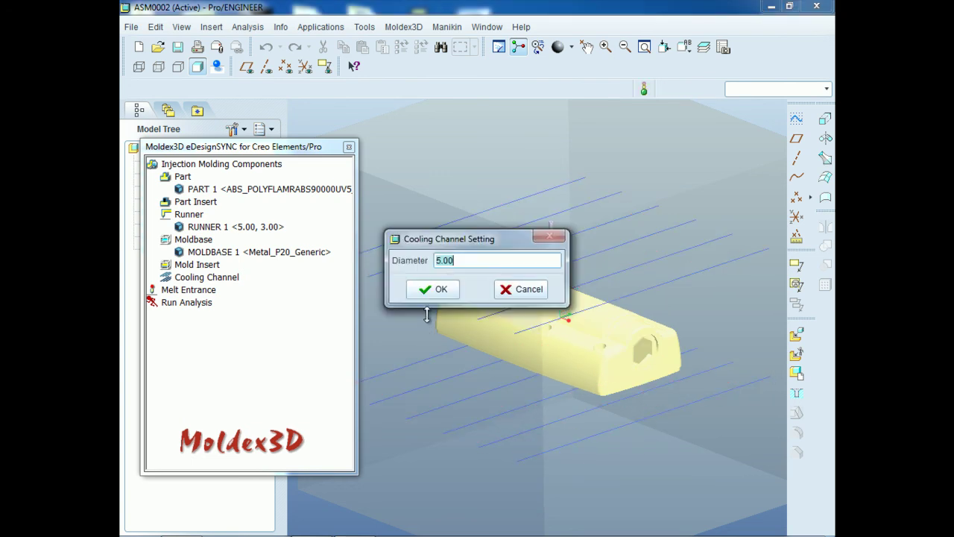
pyautogui.write('10')
pyautogui.click(441, 289)
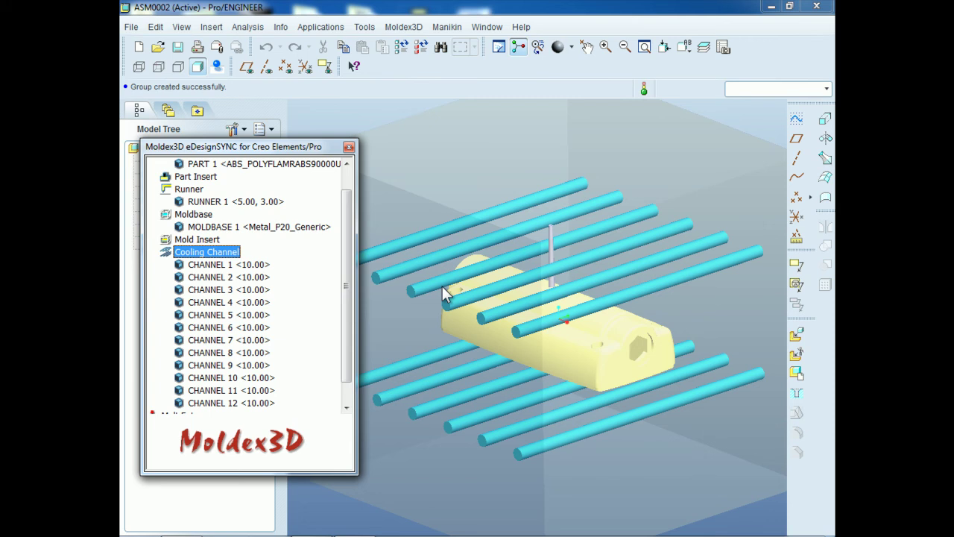
pyautogui.scroll(-1, 260, 393)
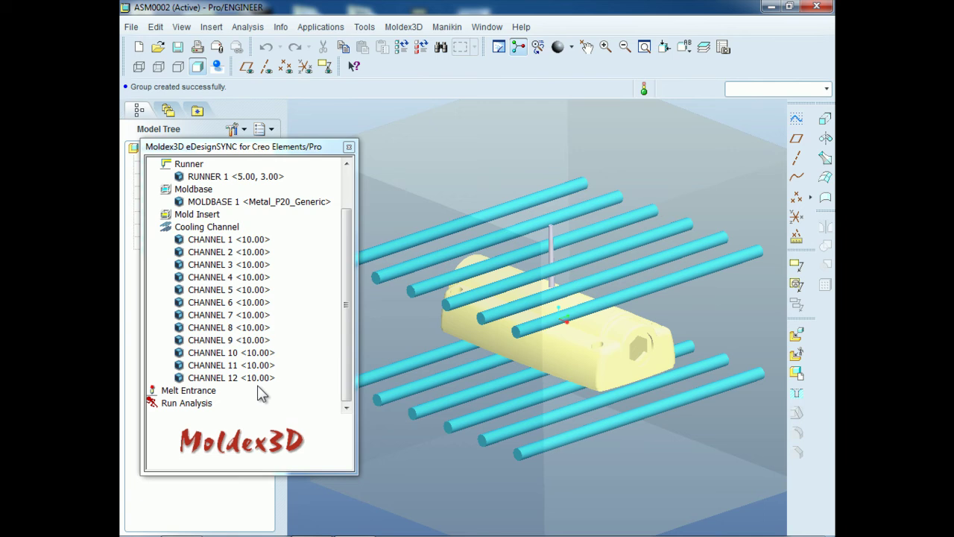
# - Add MELT ENTRANCE 1, 3.00 diameter, automatically at the runner top
pyautogui.click(217, 393)
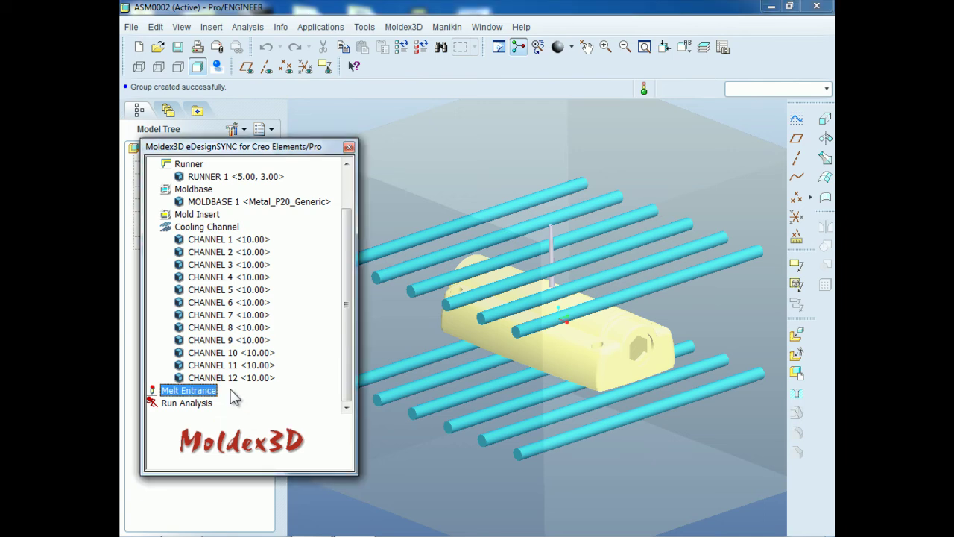
pyautogui.click(210, 395)
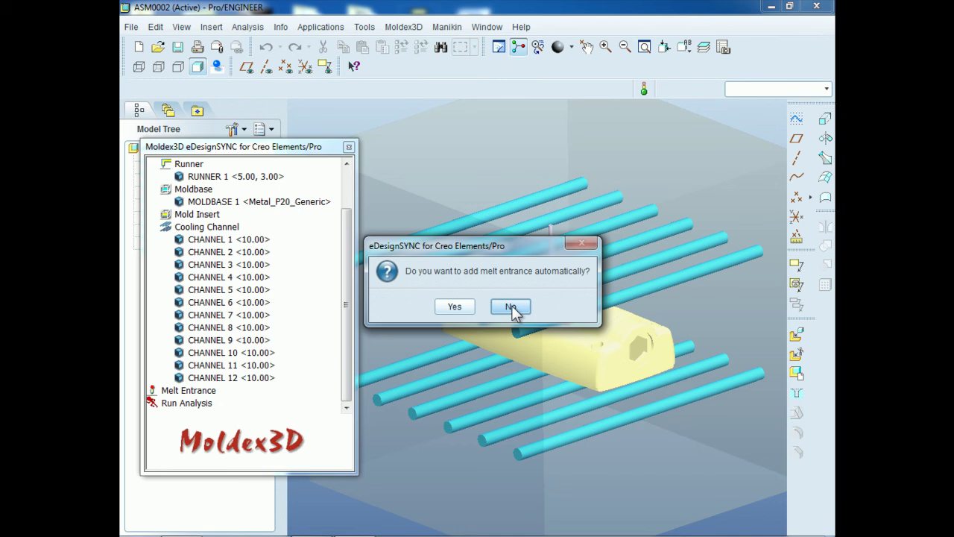
pyautogui.click(455, 306)
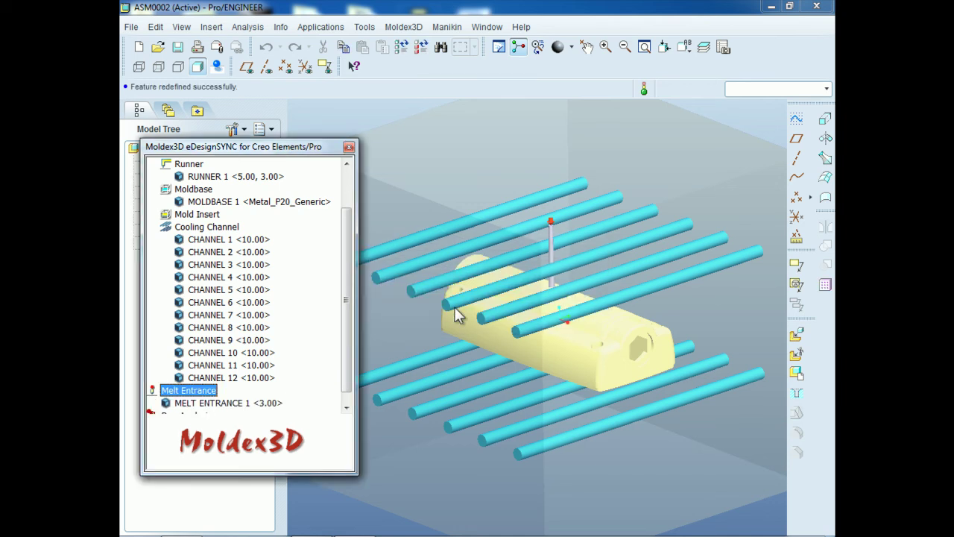
pyautogui.scroll(4, 553, 232)
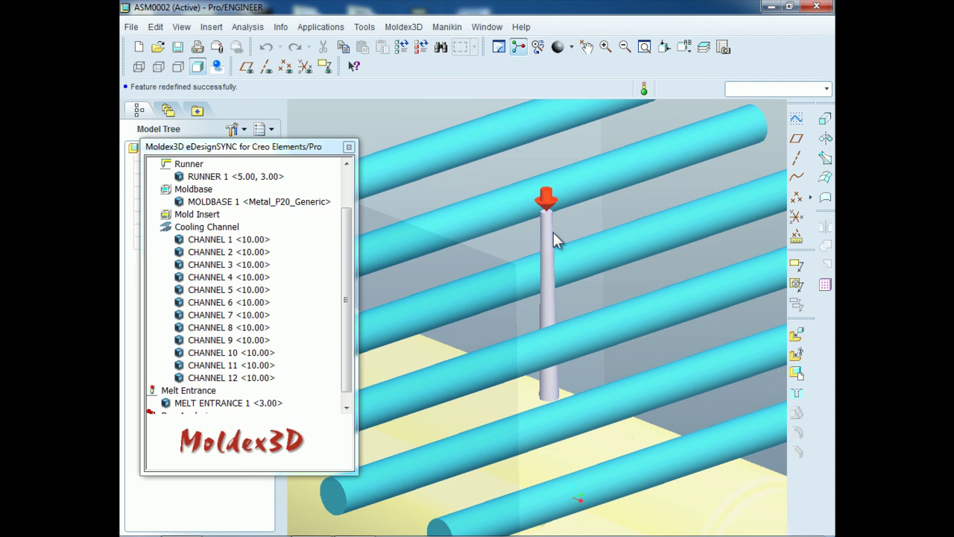
pyautogui.scroll(-5, 553, 232)
pyautogui.scroll(-2, 524, 258)
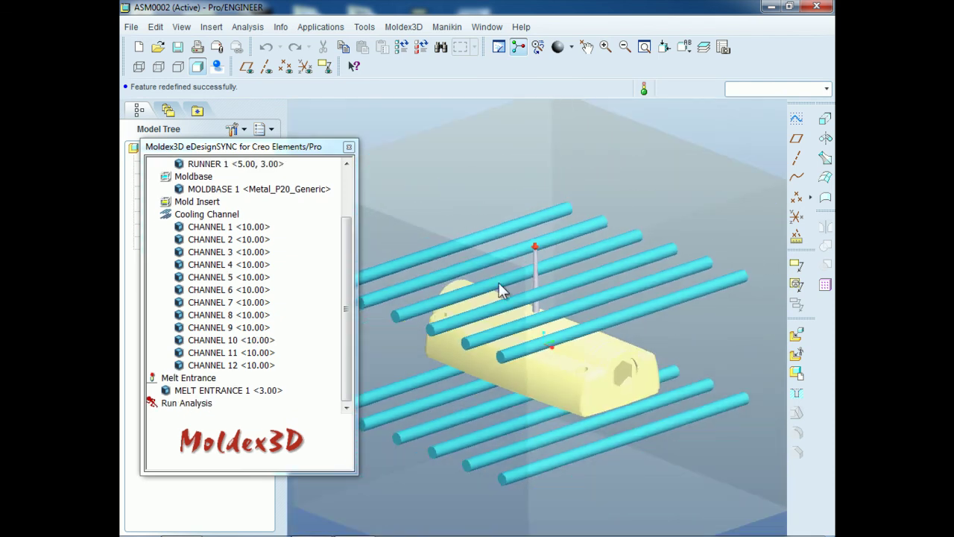
# - Choose Full Analysis (C F P C W) and review the 3.18 s filling and 5.00 s packing times
pyautogui.click(176, 404)
pyautogui.doubleClick(175, 408)
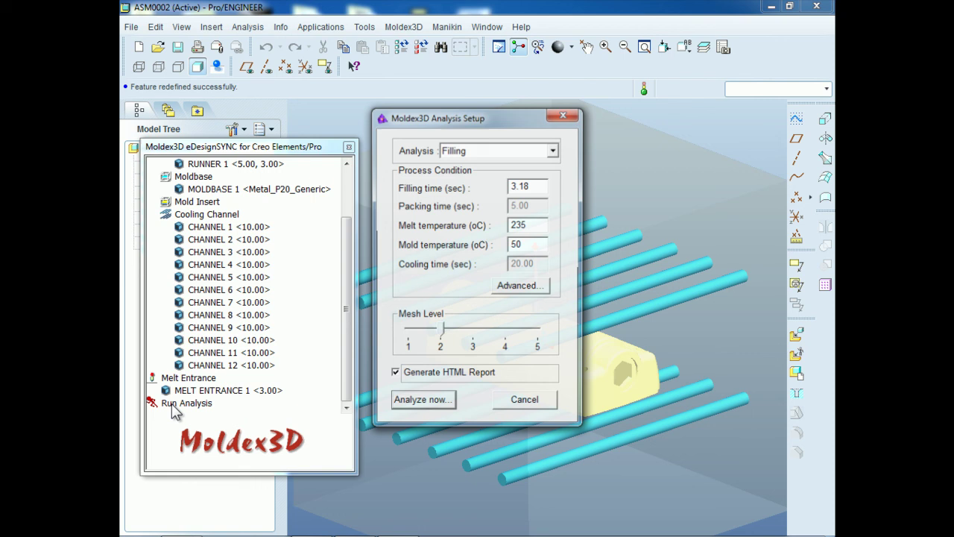
pyautogui.click(553, 151)
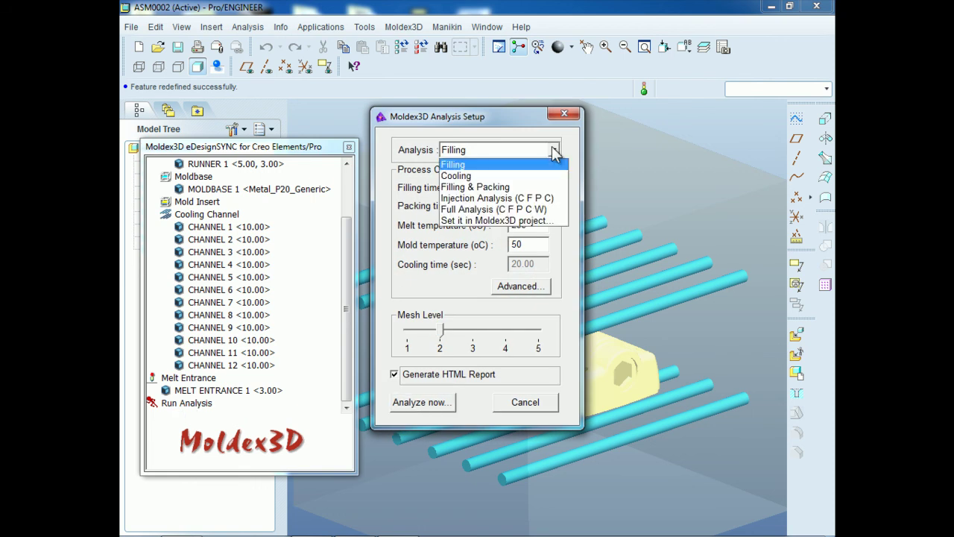
pyautogui.click(544, 215)
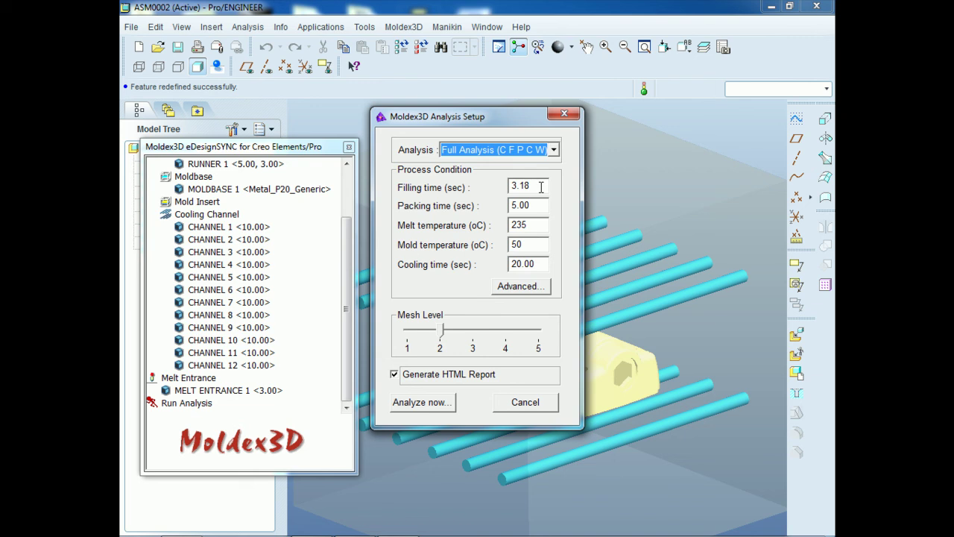
pyautogui.click(541, 187)
pyautogui.doubleClick(541, 187)
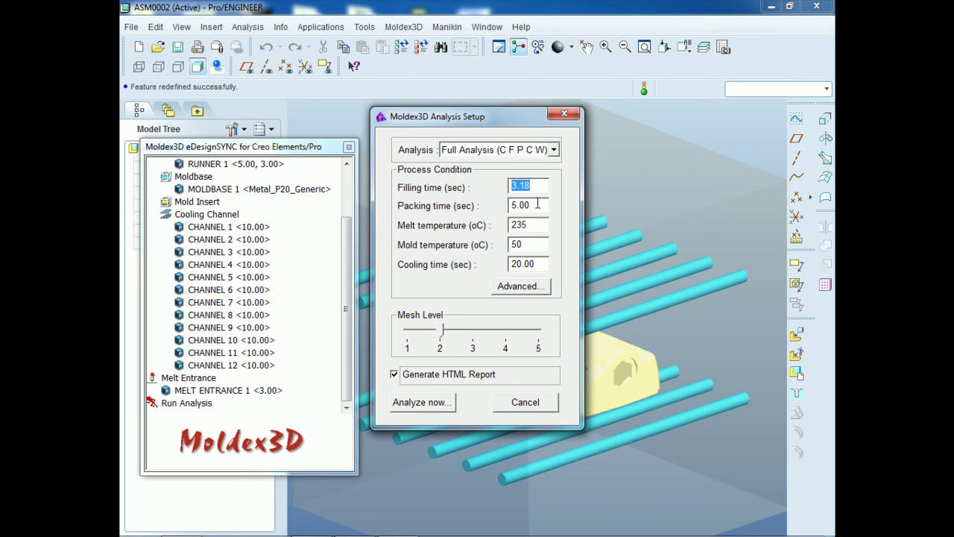
pyautogui.click(536, 205)
pyautogui.click(532, 291)
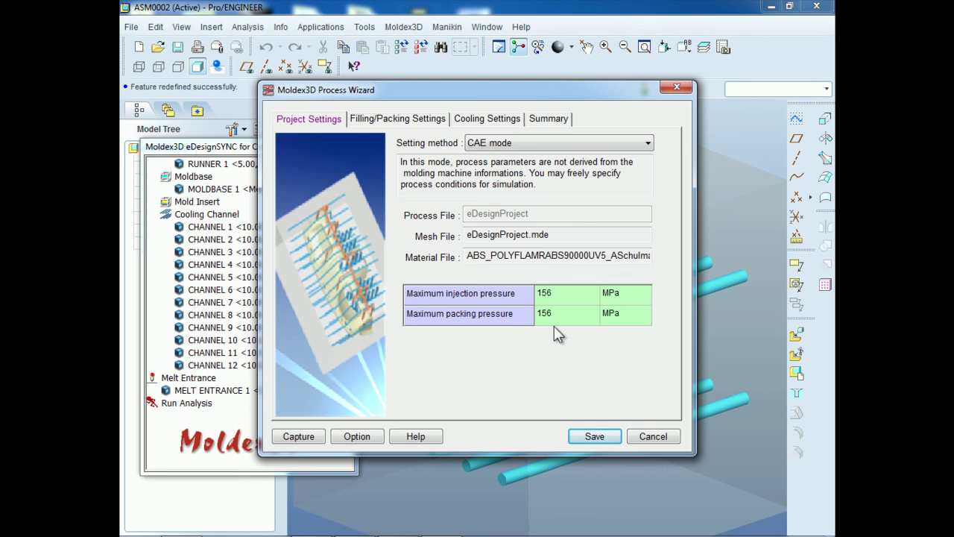
pyautogui.click(633, 437)
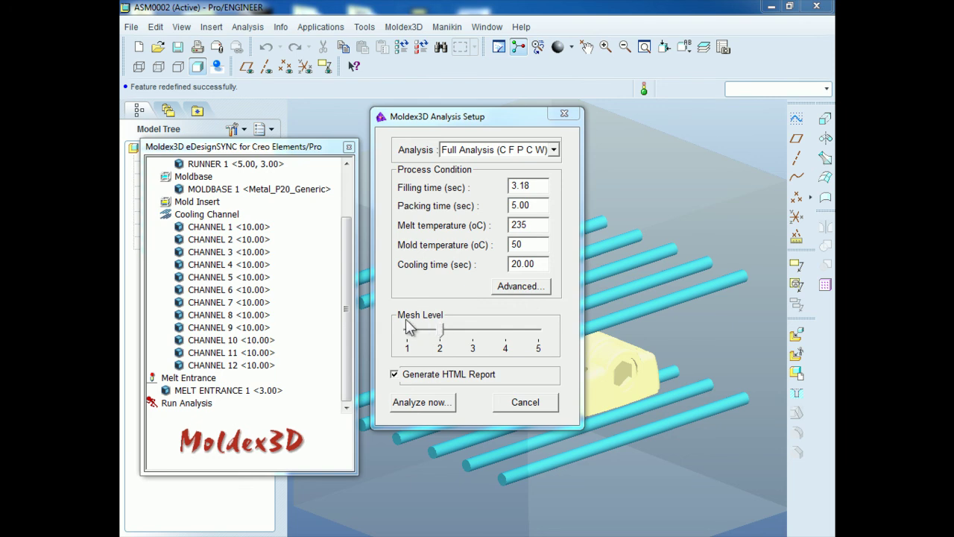
pyautogui.click(442, 332)
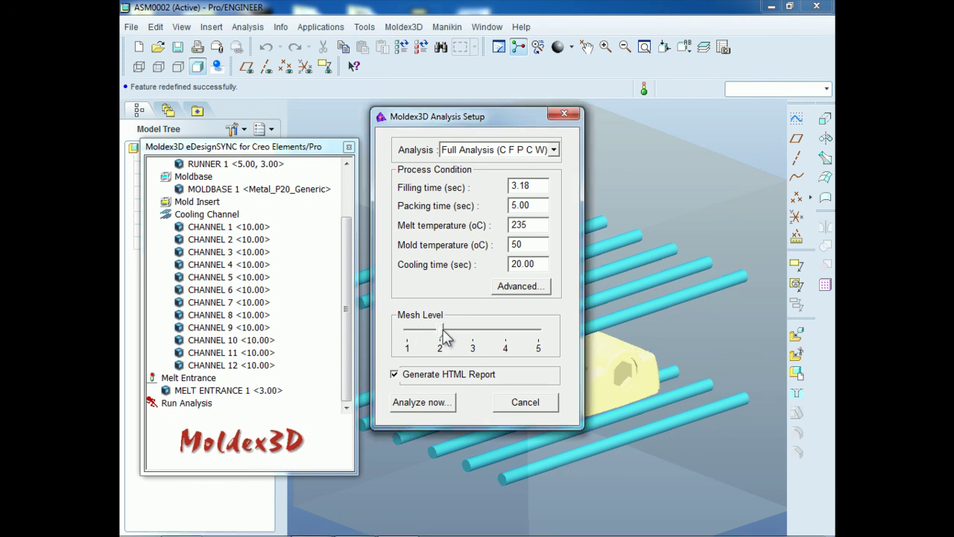
pyautogui.moveTo(441, 329); pyautogui.dragTo(449, 348)
pyautogui.click(394, 375)
# - Start Analyze now and let meshing and solving finish until the Run01 HTML report opens
pyautogui.click(408, 404)
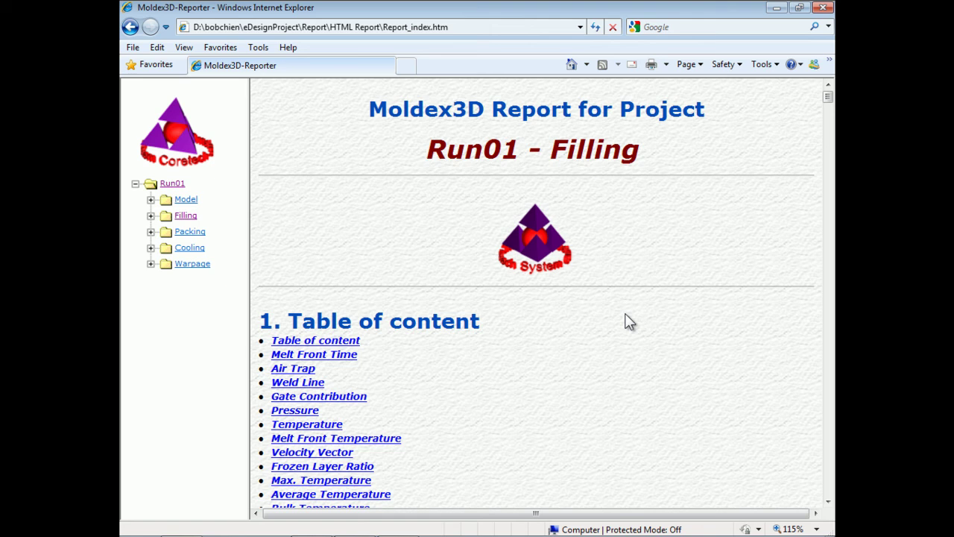
# - Scroll through the Run01 filling report, then play the Melt Front Time animation in eDesign
pyautogui.scroll(-5, 627, 313)
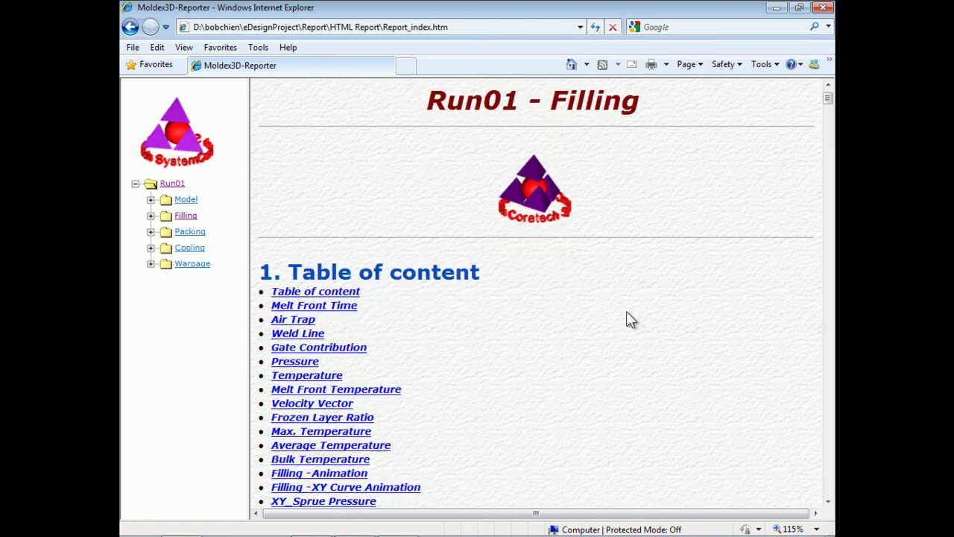
pyautogui.scroll(-6, 626, 314)
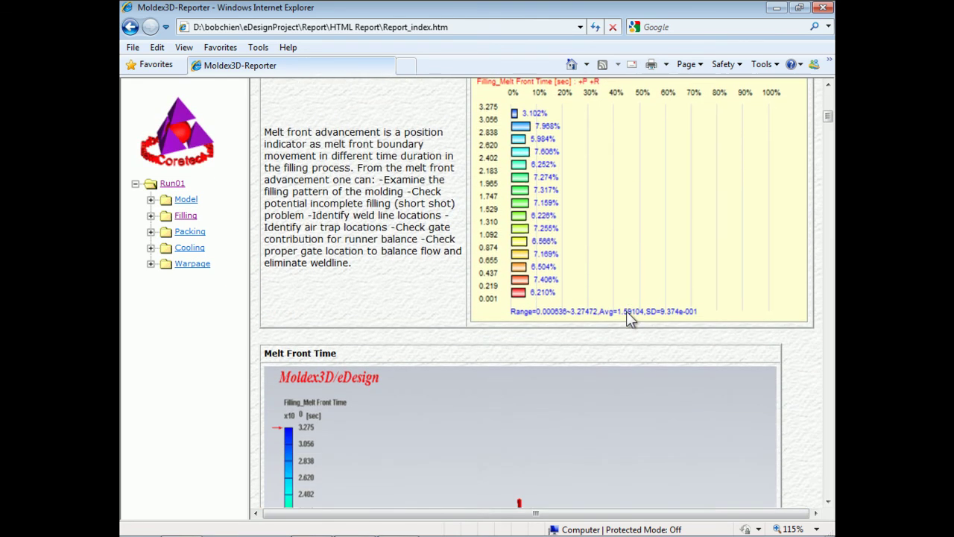
pyautogui.scroll(-5, 624, 314)
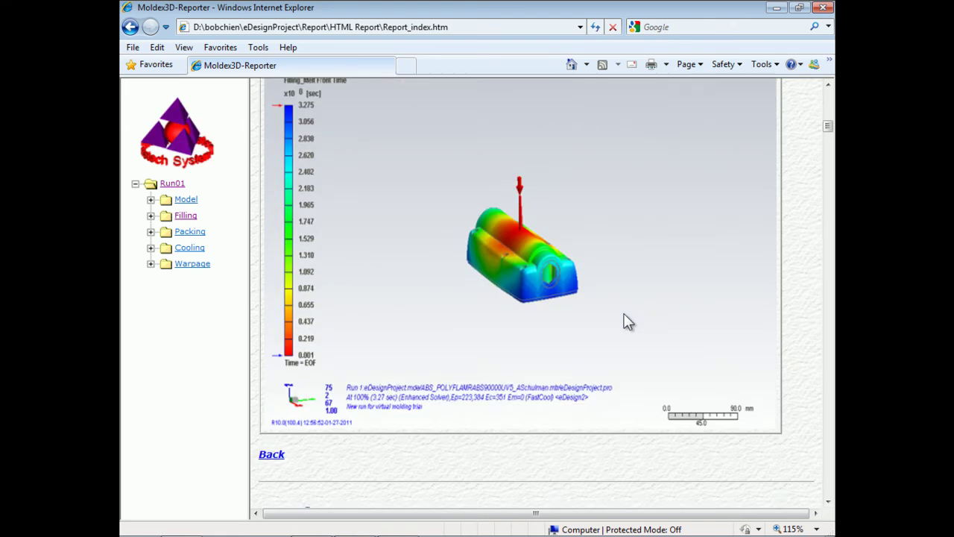
pyautogui.scroll(-5, 624, 315)
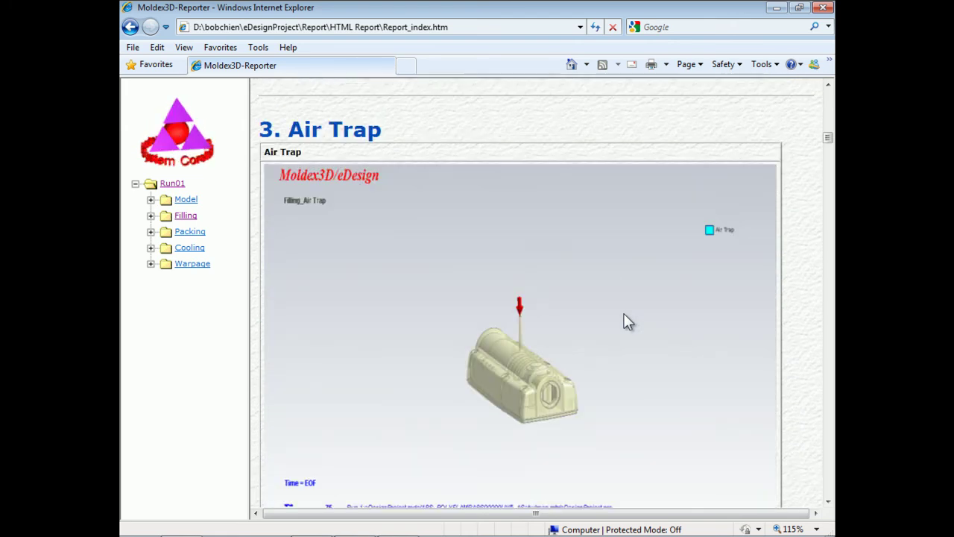
pyautogui.scroll(-4, 626, 321)
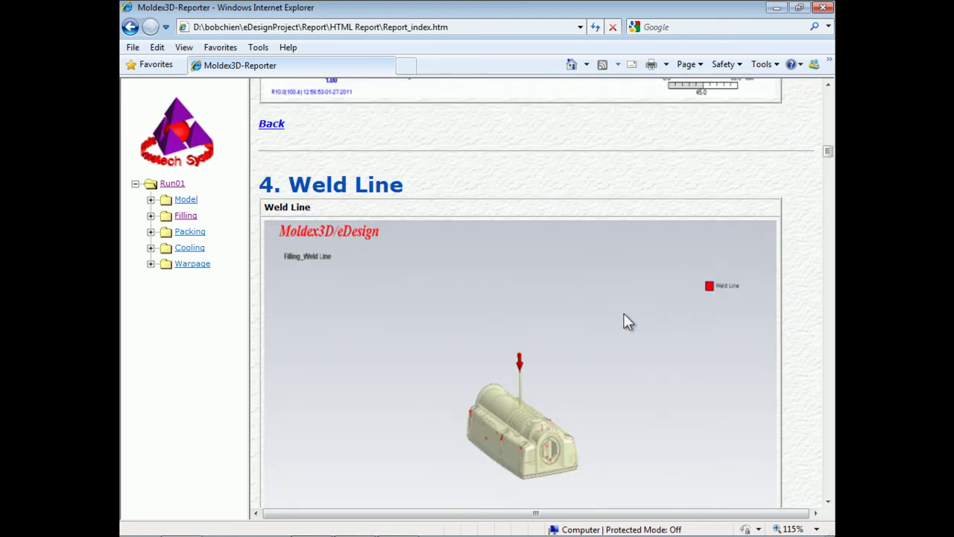
pyautogui.hotkey('alt', 'Tab')
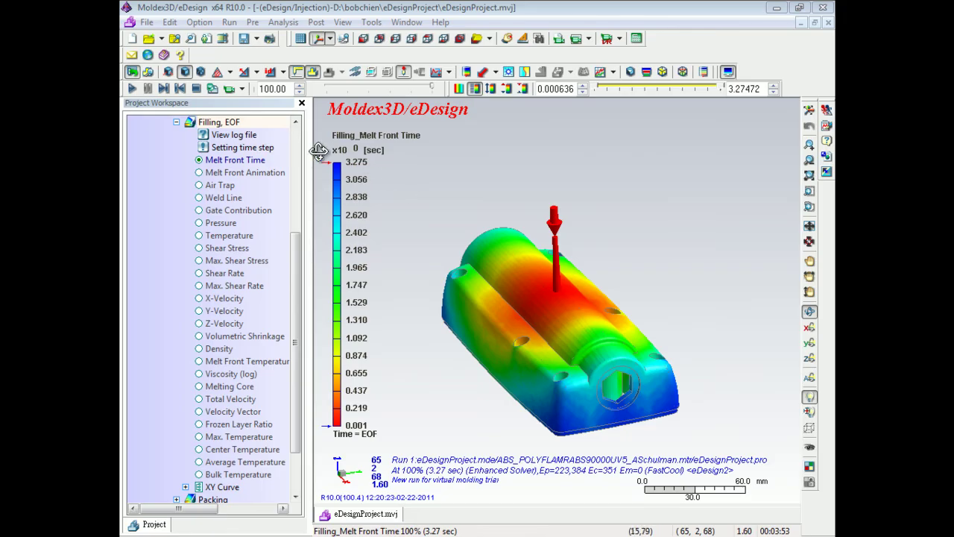
pyautogui.click(131, 88)
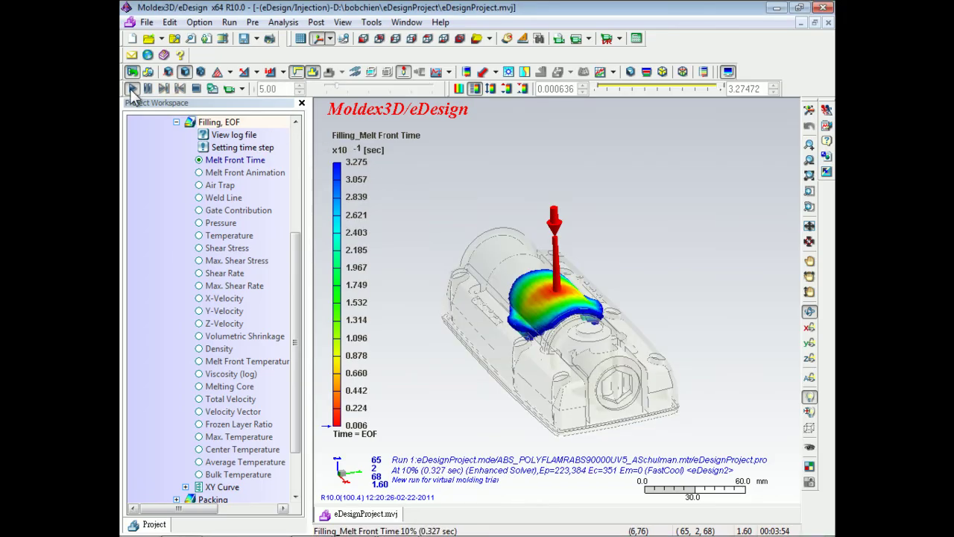